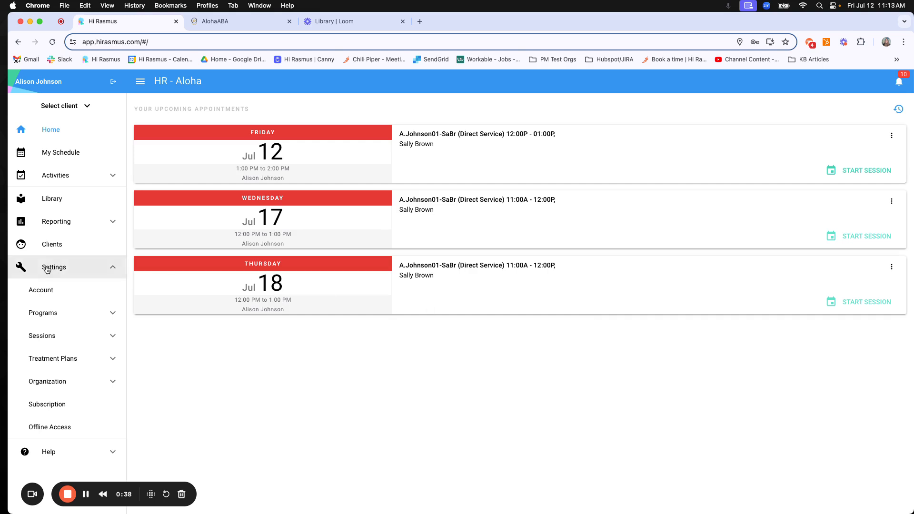
- Review the Behavior Technician role's privileges in the organization's user privilege settings, including those for sessions and activities
click(76, 381)
scroll(77, 382, down, 2)
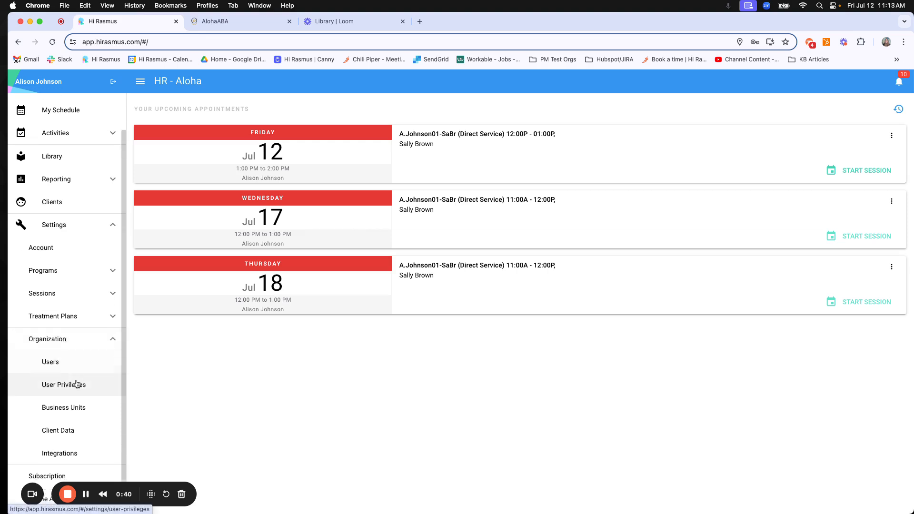
click(69, 387)
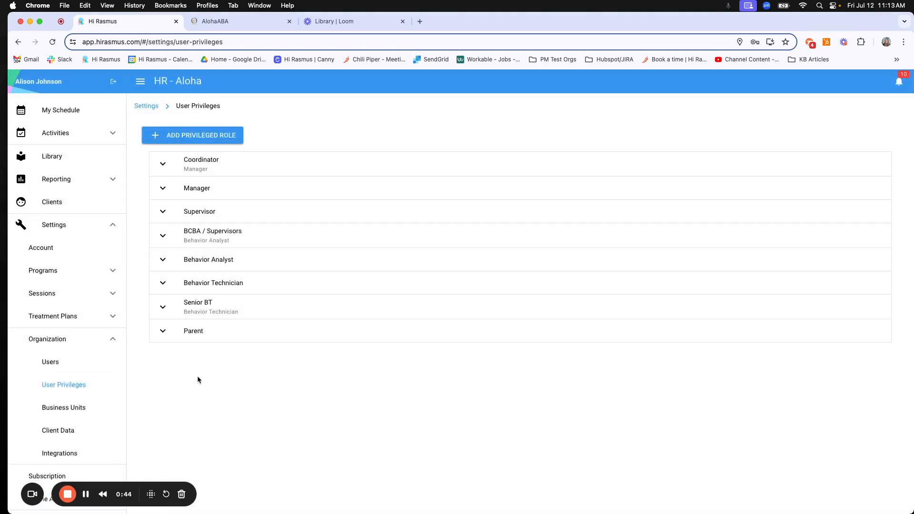
click(162, 285)
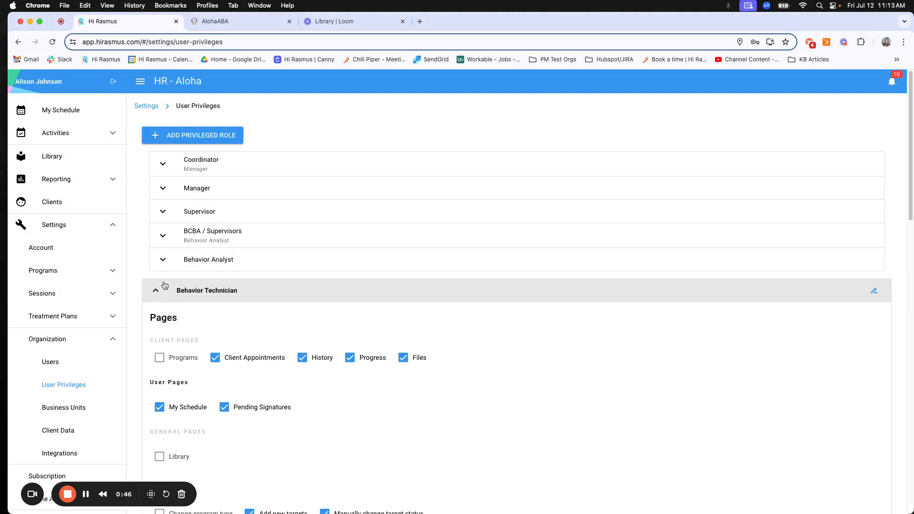
scroll(595, 380, down, 3)
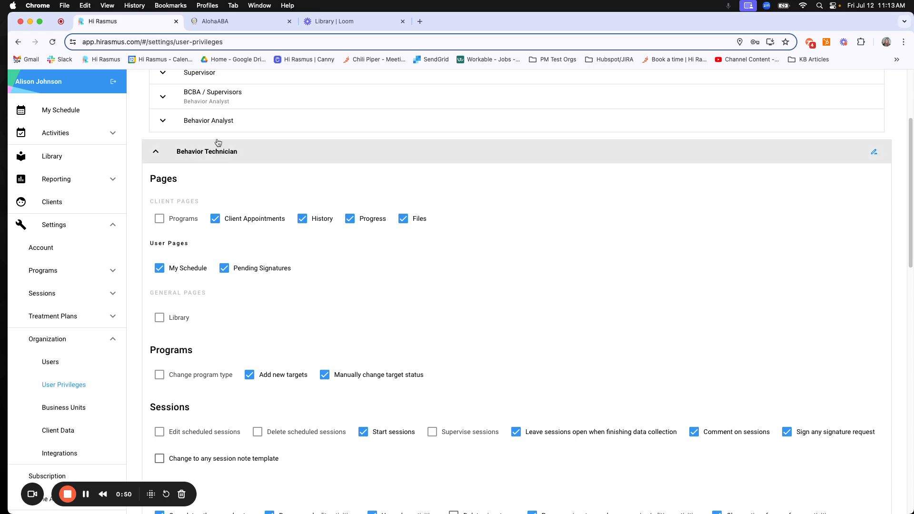
scroll(592, 330, down, 4)
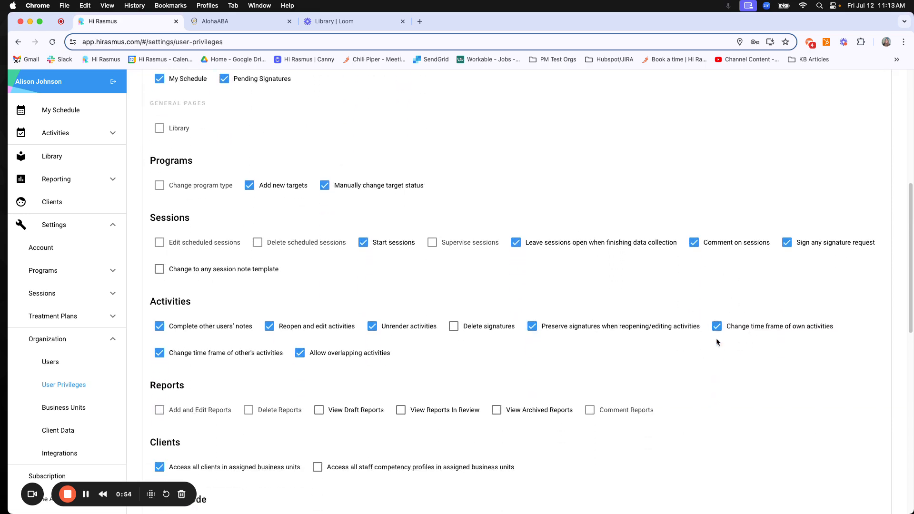
scroll(752, 346, down, 1)
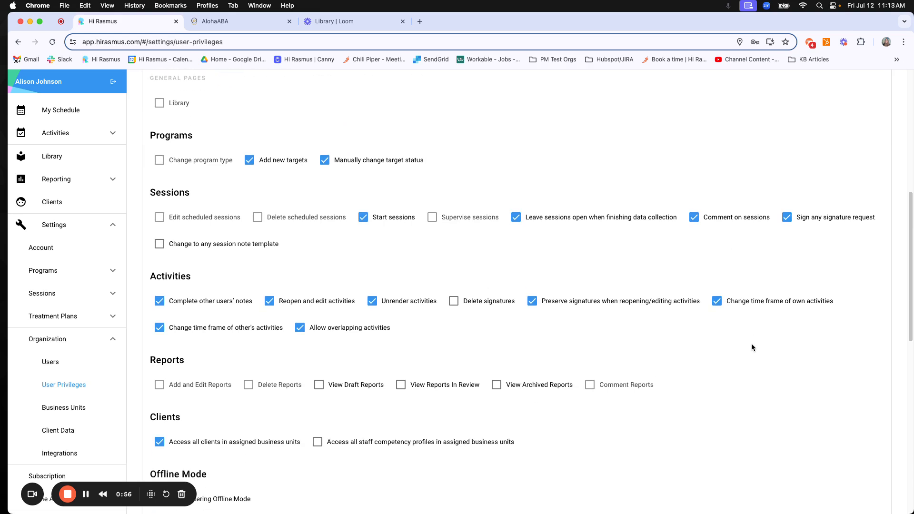
scroll(752, 346, down, 1)
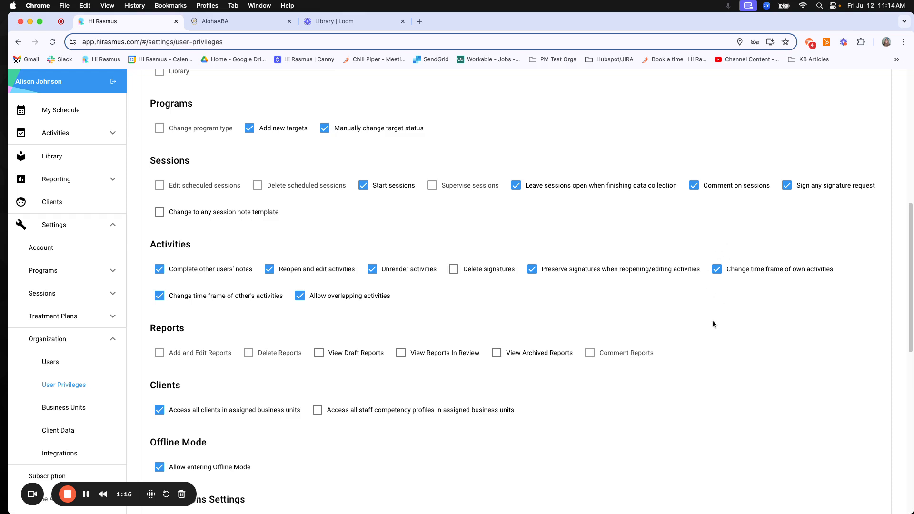
- Open the Direct Session (97153) session note template for editing
click(110, 339)
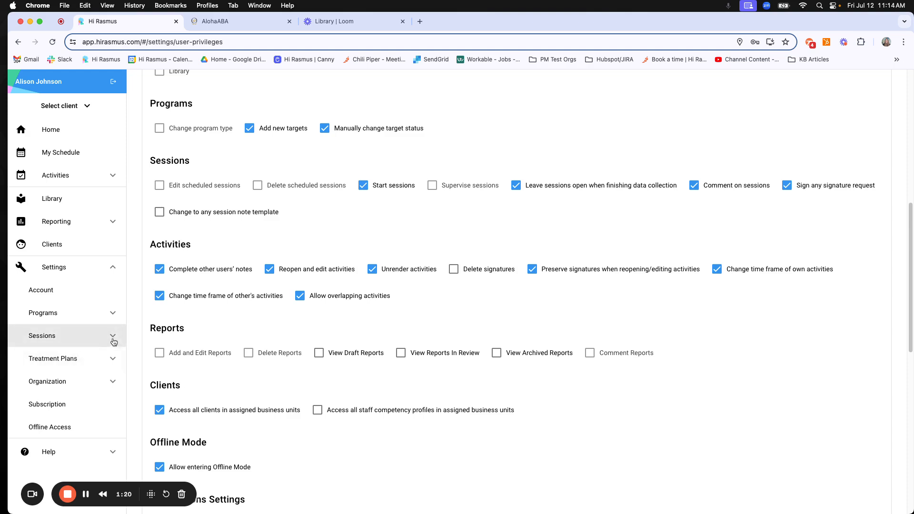
scroll(115, 339, up, 1)
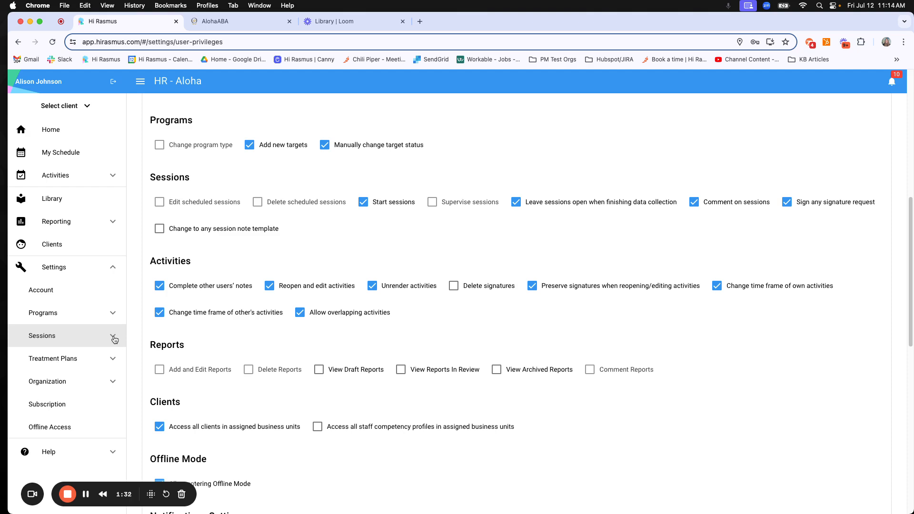
click(113, 336)
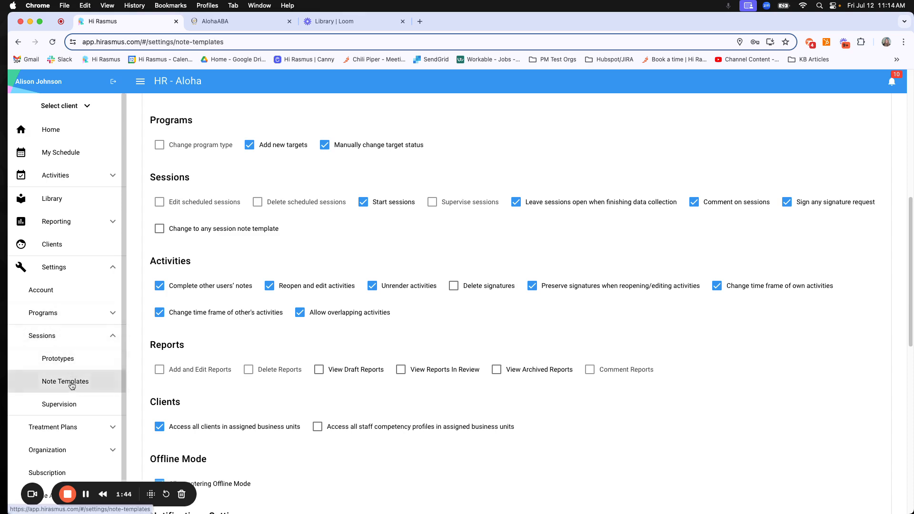
click(71, 385)
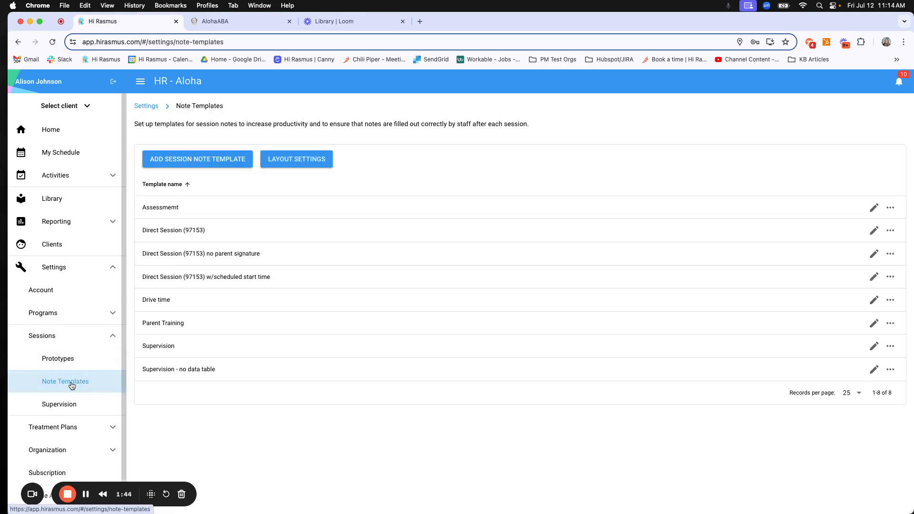
click(175, 233)
scroll(412, 371, down, 2)
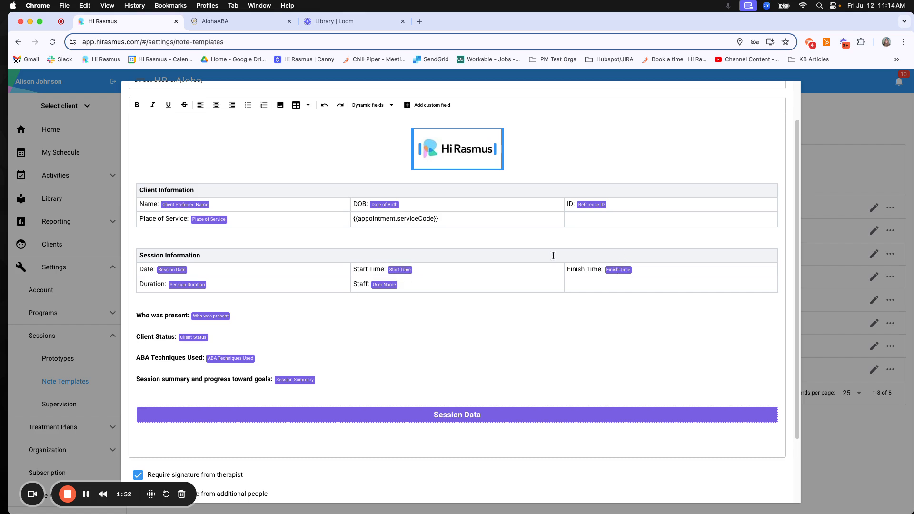
- Examine the dynamic fields available for the template, including the entered start and finish times and the actual start and finish times
click(391, 104)
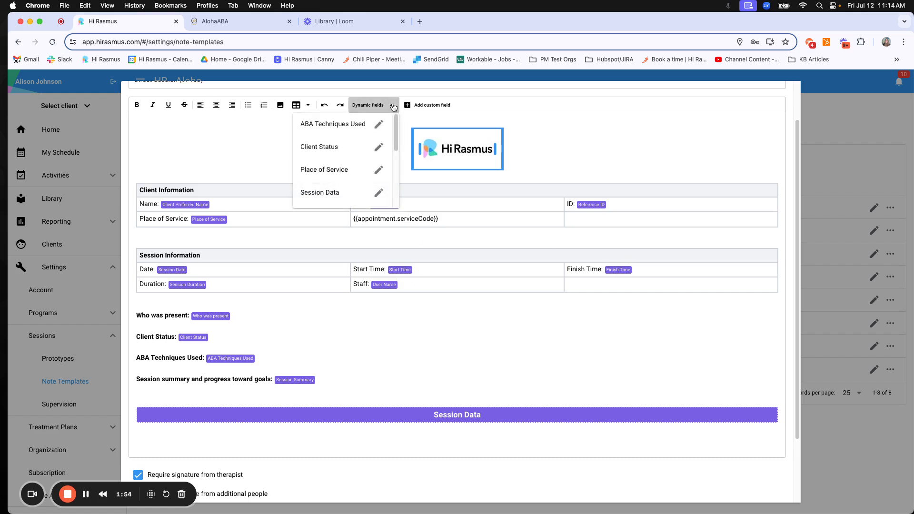
scroll(384, 146, down, 2)
scroll(383, 143, down, 2)
click(377, 151)
scroll(381, 155, down, 1)
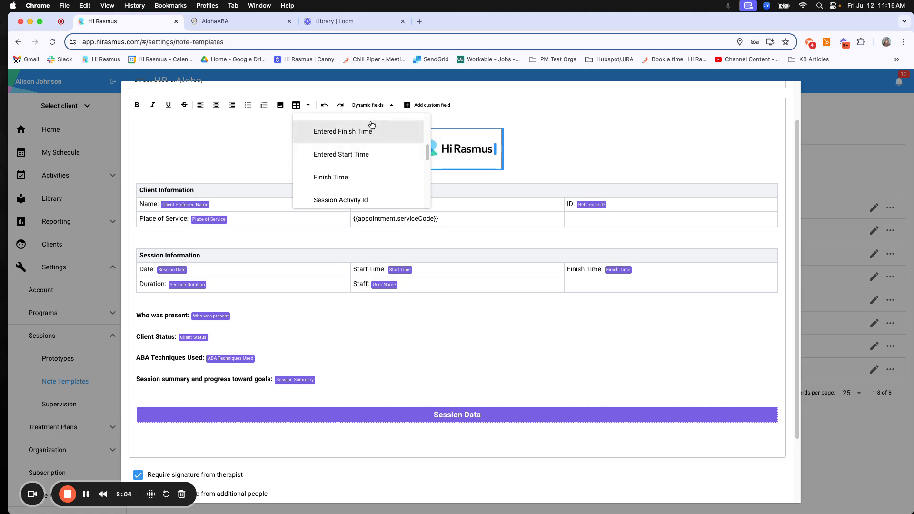
scroll(367, 154, down, 1)
scroll(351, 157, down, 3)
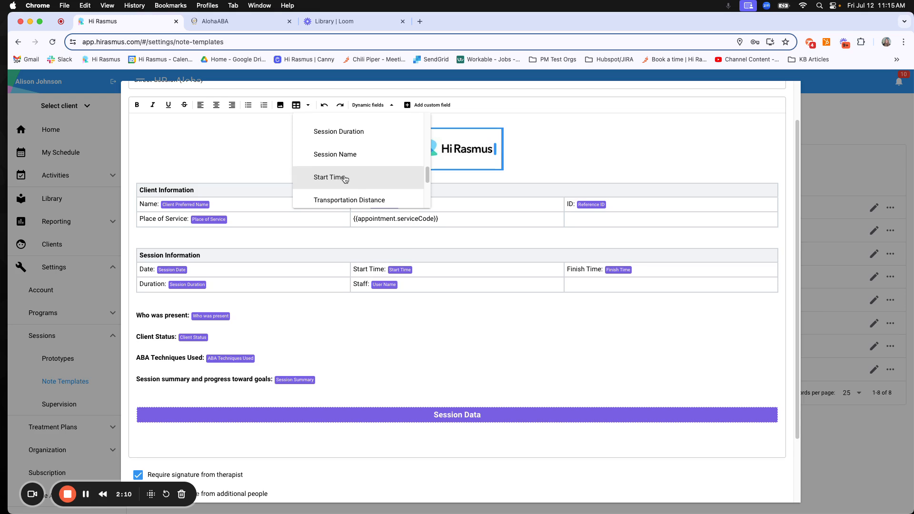
scroll(345, 179, up, 1)
scroll(346, 179, down, 1)
scroll(345, 179, down, 5)
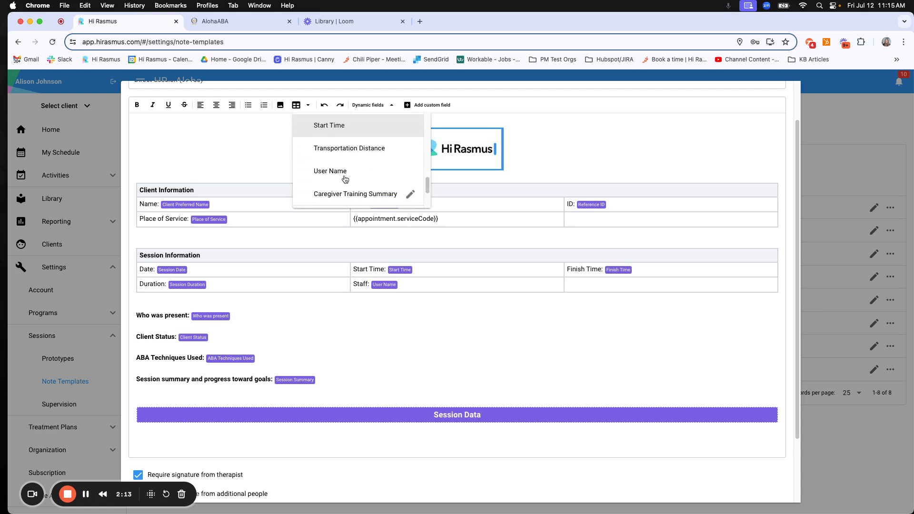
click(402, 330)
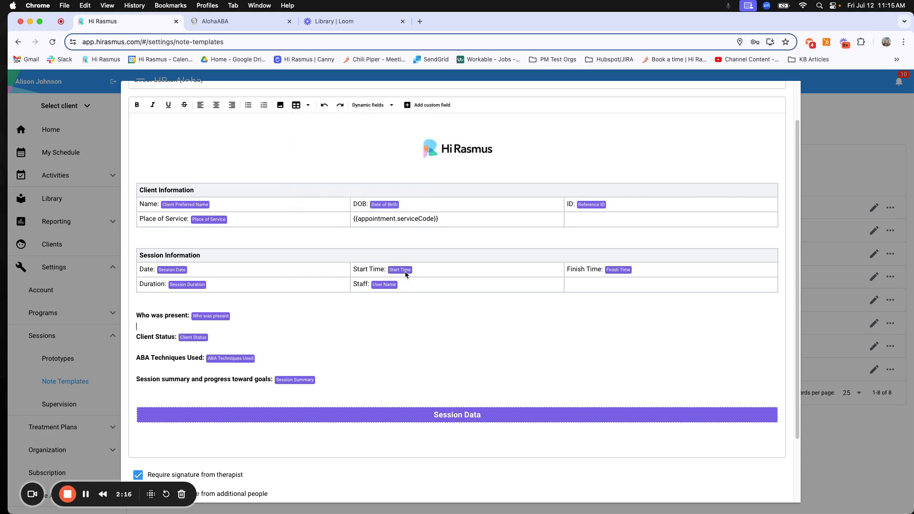
- Check the template's therapist and additional signature requirements, and save the template
scroll(608, 351, down, 2)
scroll(609, 351, up, 4)
scroll(608, 350, down, 6)
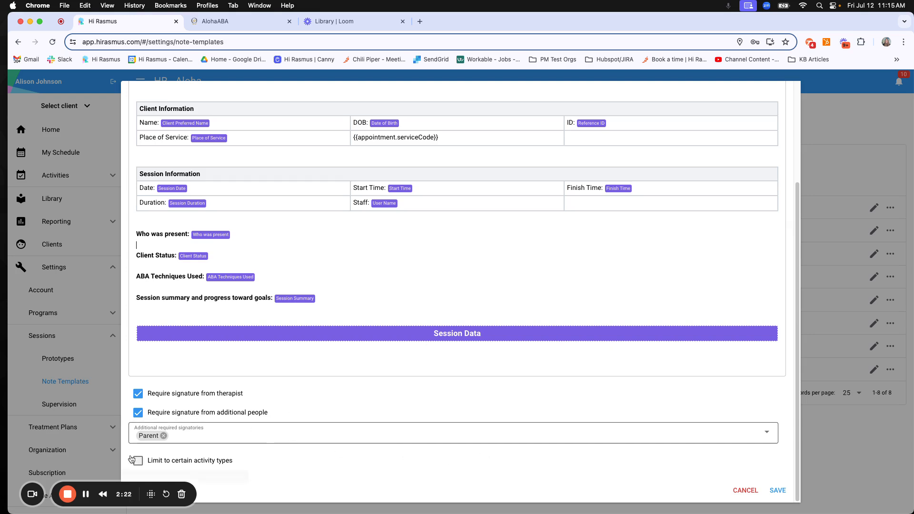
drag(23, 498, 20, 455)
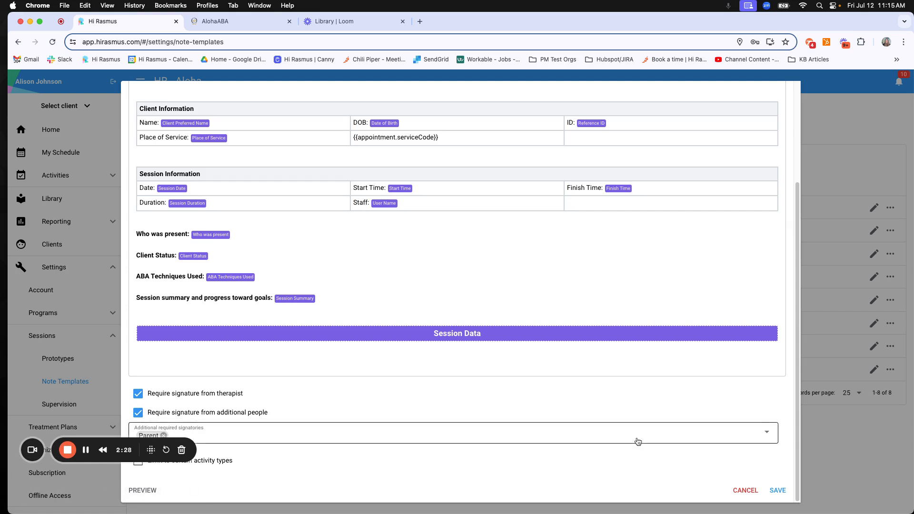
scroll(637, 441, up, 5)
scroll(637, 437, down, 3)
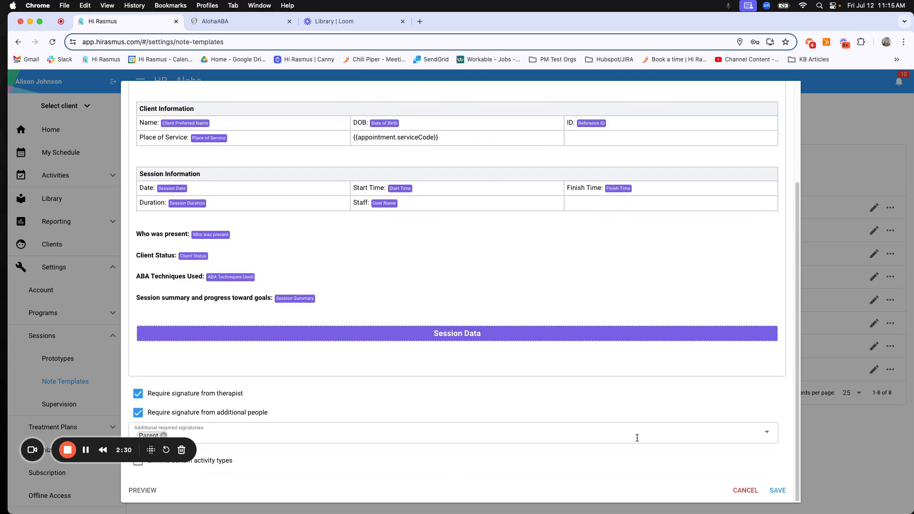
click(777, 490)
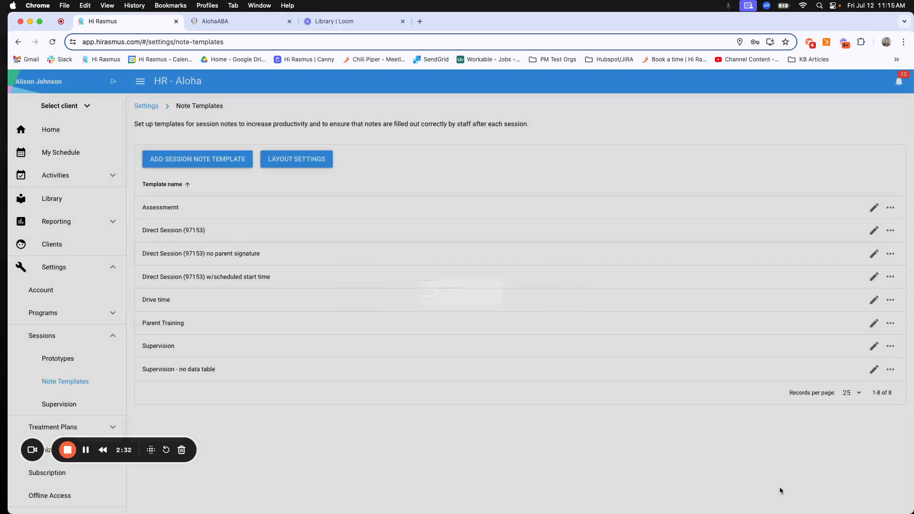
- Switch to the last client in the client list and start their Direct Service session
click(60, 106)
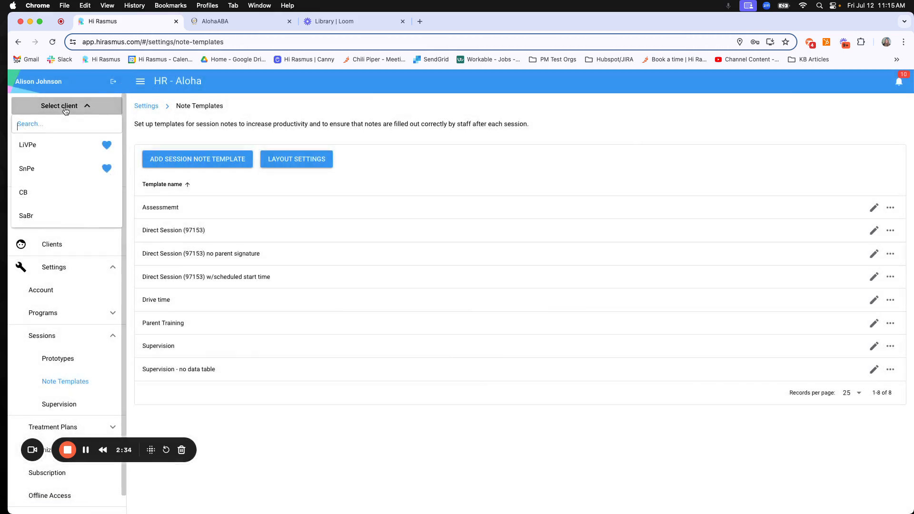
click(38, 215)
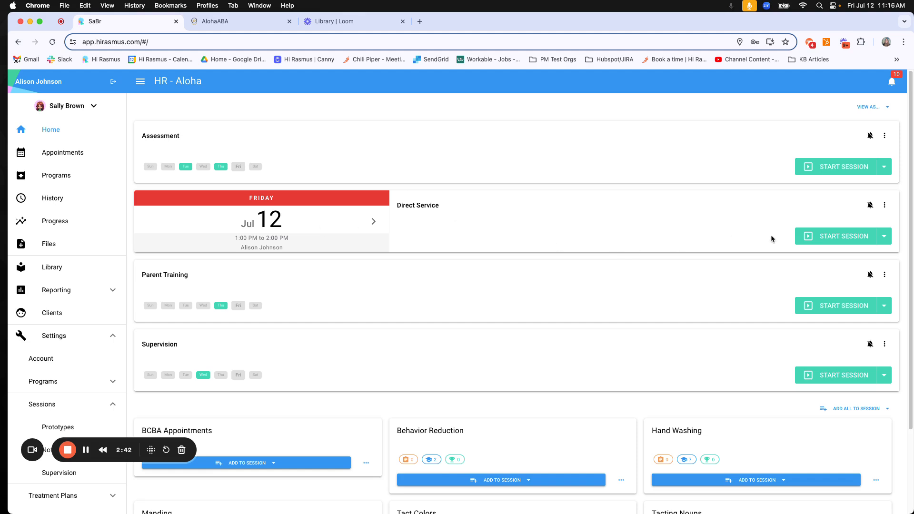
click(818, 236)
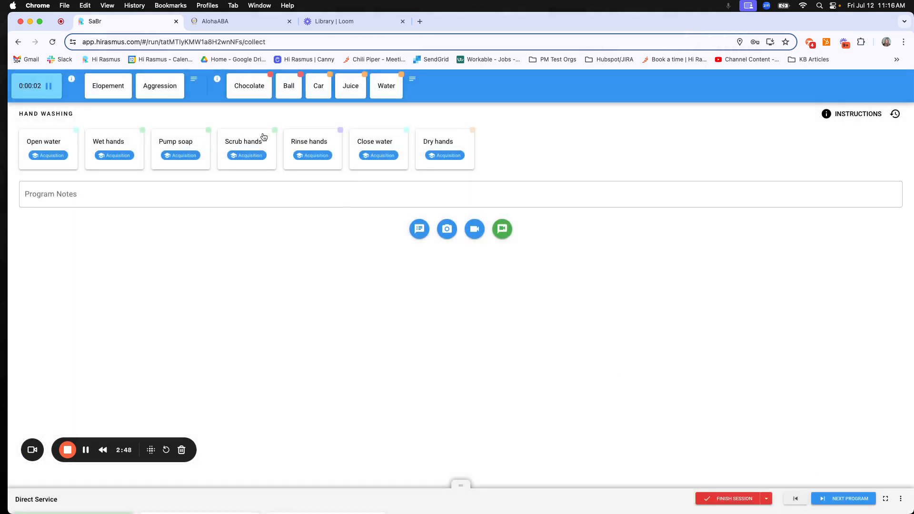
- Record Hand Washing trials scoring 1/3 for Scrub hands and 0/2 for Close water, and finish the client's session for the day
click(266, 136)
click(291, 161)
click(264, 140)
click(305, 141)
click(264, 140)
click(369, 153)
click(423, 162)
click(374, 152)
click(424, 163)
click(698, 496)
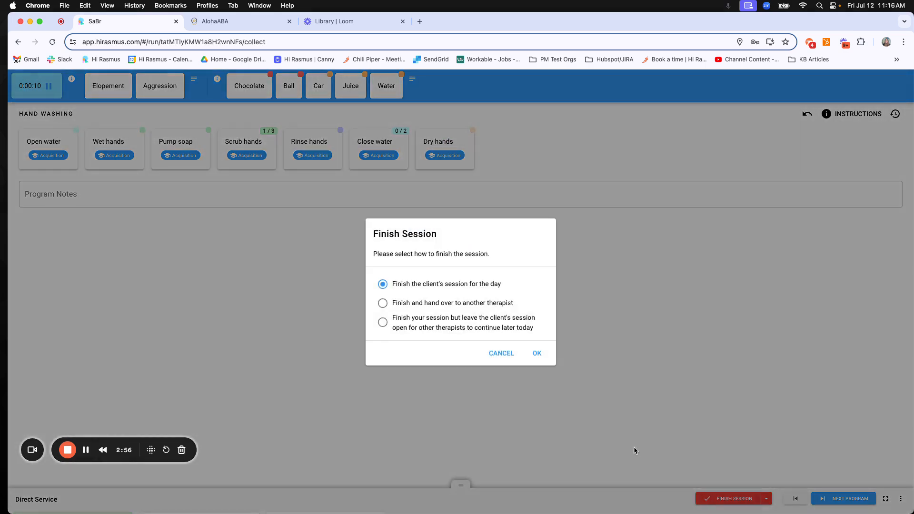
click(538, 355)
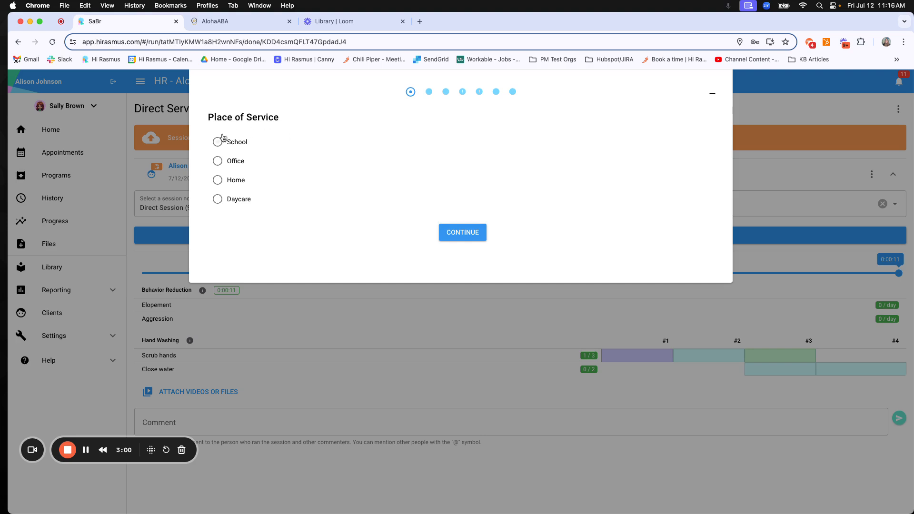
- Set the session note's place of service to School and record only Client as present
click(229, 139)
click(218, 163)
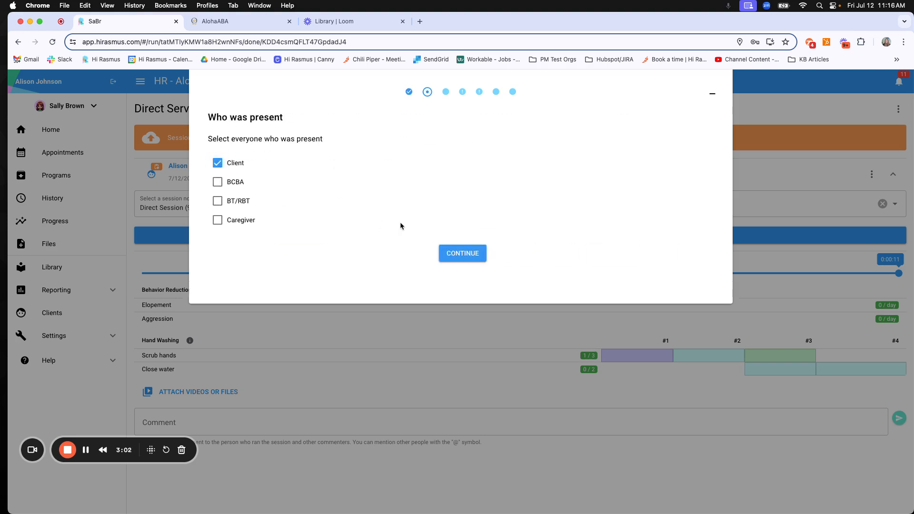
click(462, 252)
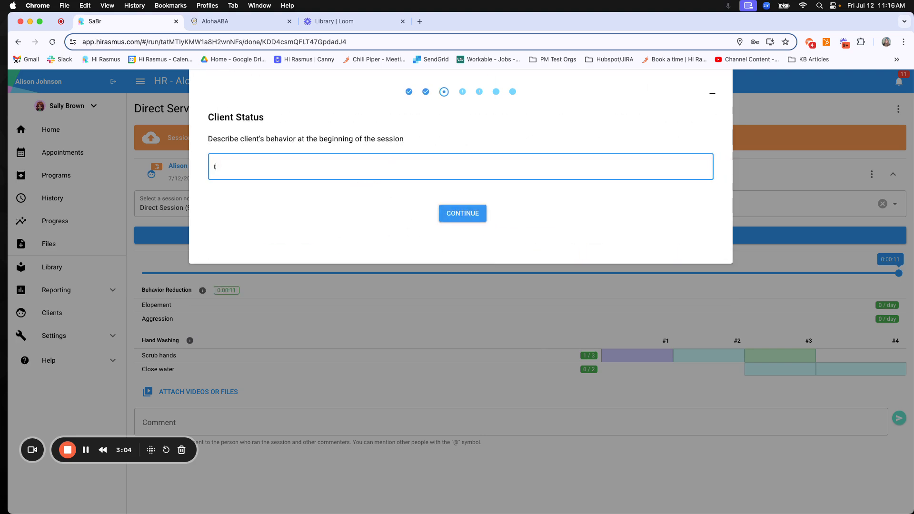
- Enter "test" as the client status and session summary, with NET as the ABA technique used
click(471, 213)
click(217, 182)
click(474, 385)
text(test)
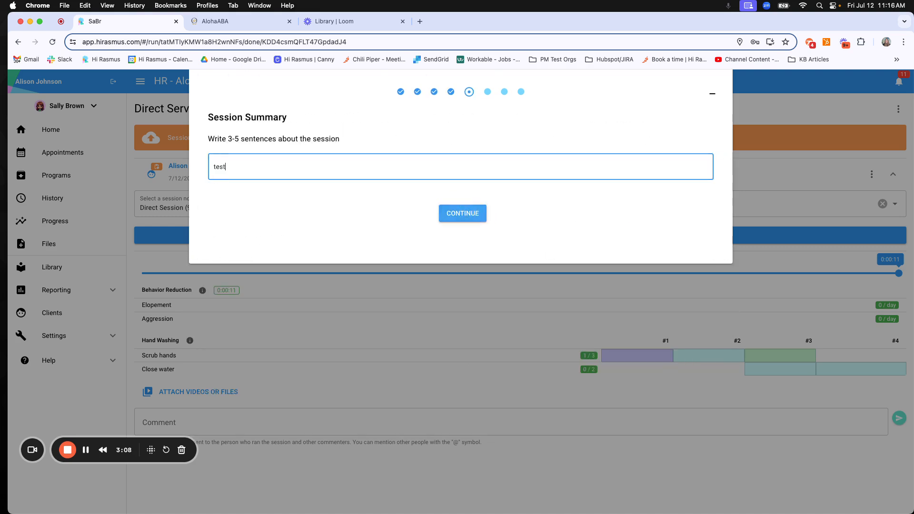
click(465, 210)
click(459, 210)
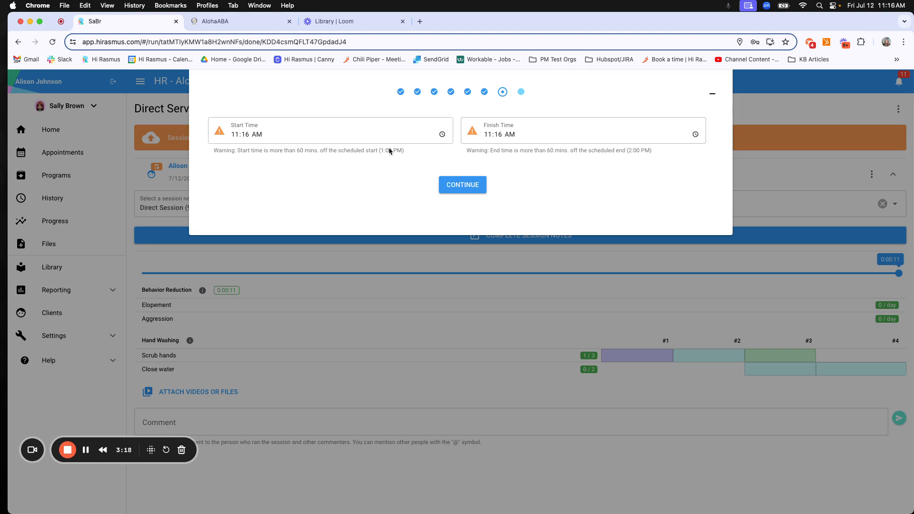
- Set the session's start time to 10:16 AM and continue to the session note preview
click(245, 135)
click(235, 135)
text(10)
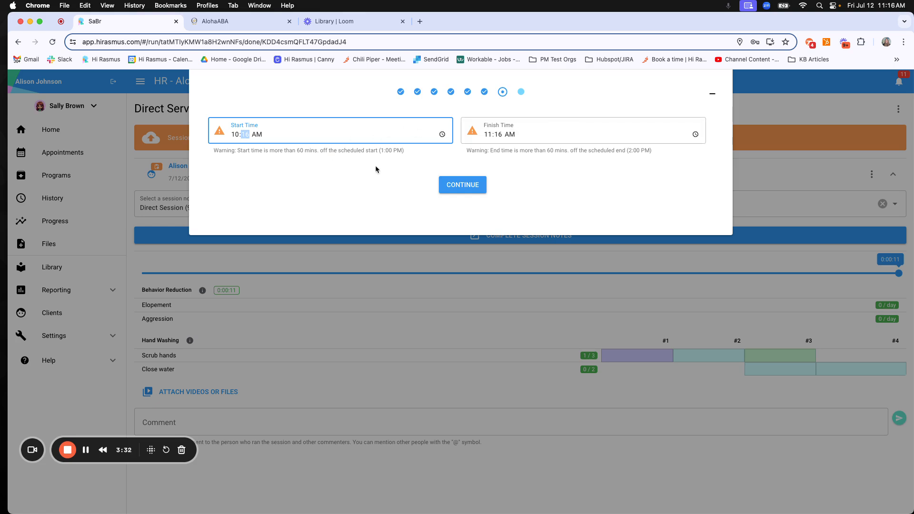
click(470, 192)
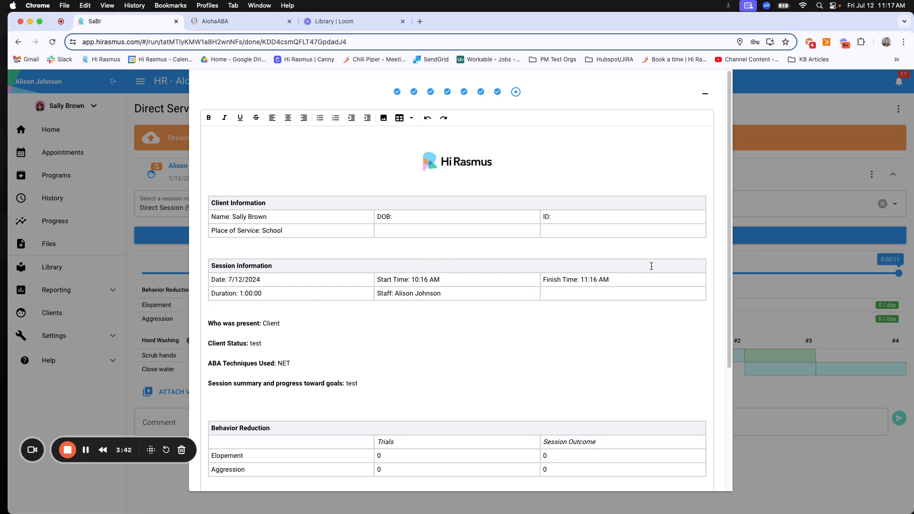
- Sign the completed session note with a freehand signature and save it
scroll(642, 307, down, 4)
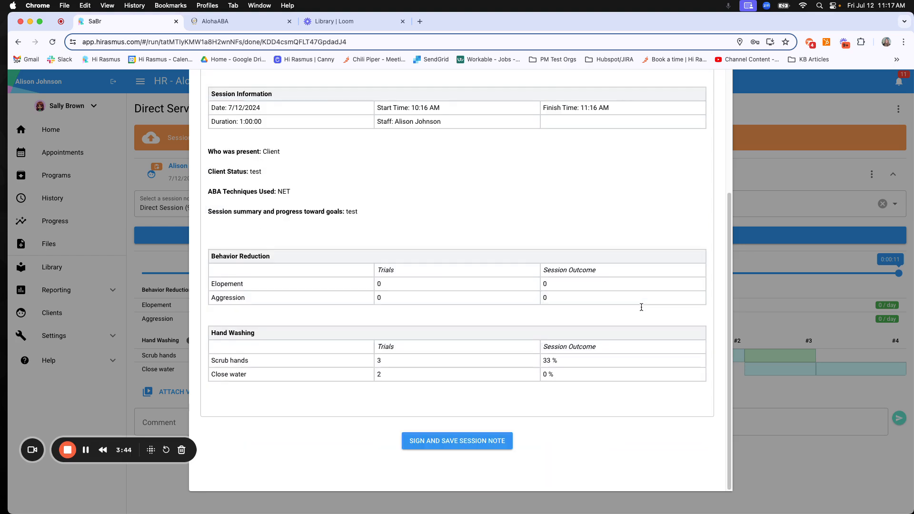
click(453, 443)
drag(372, 288, 400, 290)
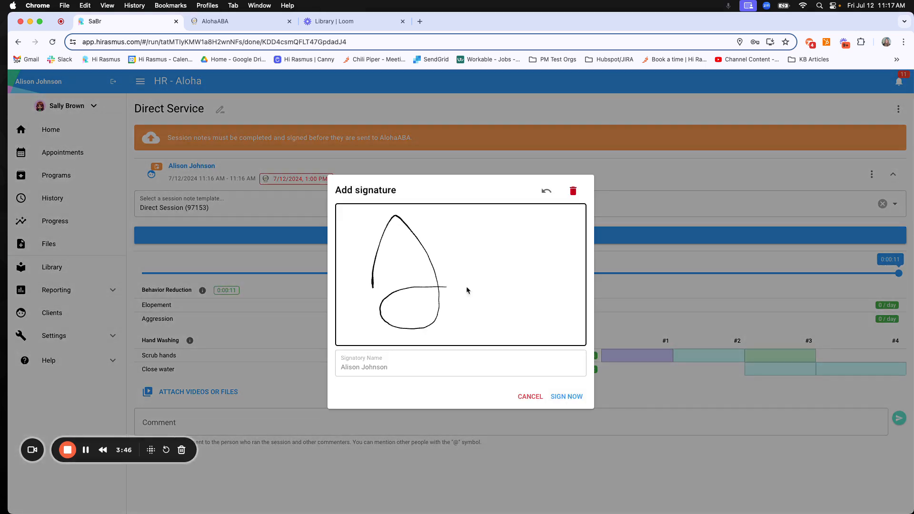
click(566, 396)
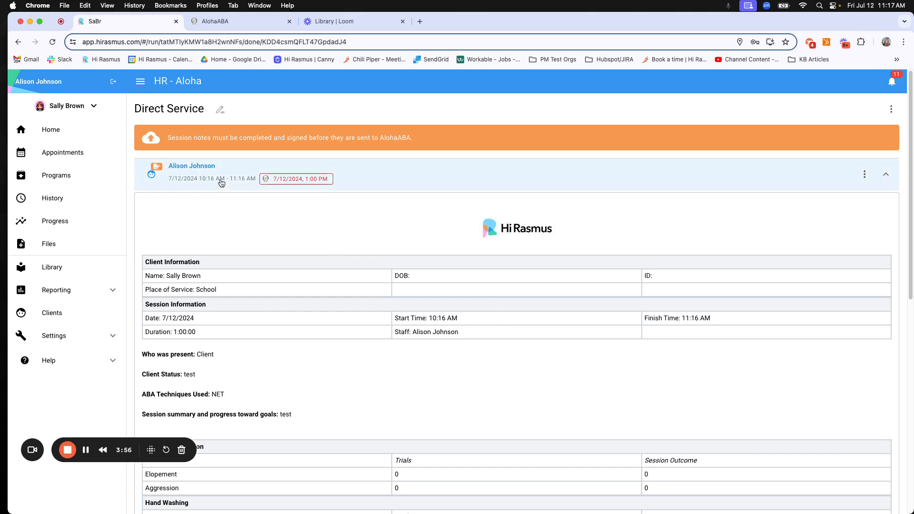
- Cancel the pending parent signature request on the Direct Service session note
scroll(407, 398, down, 9)
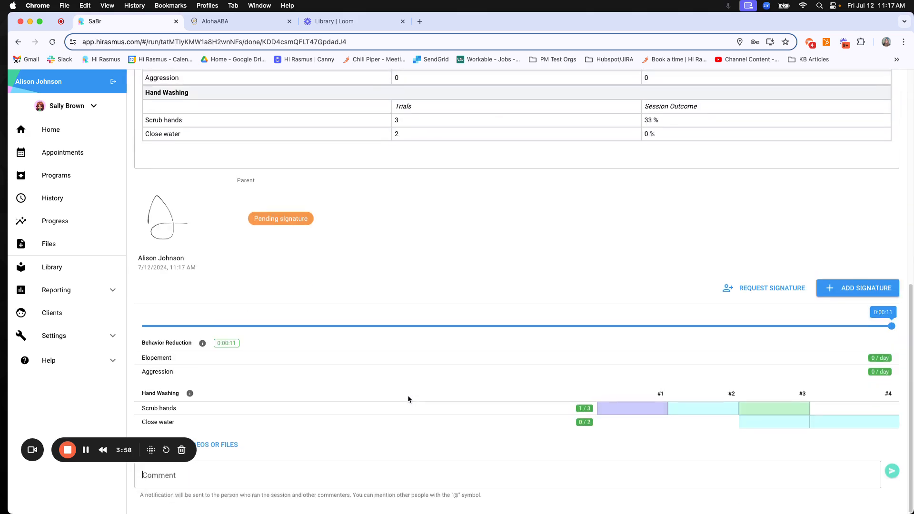
click(318, 185)
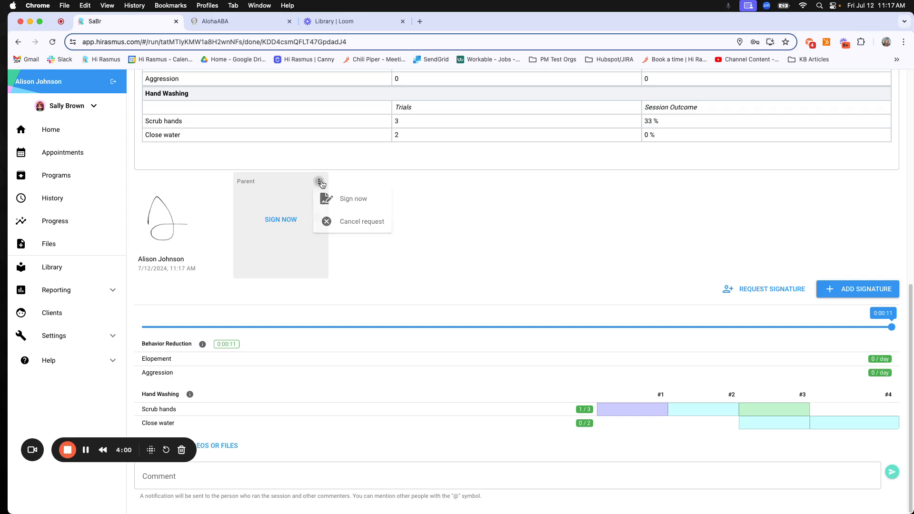
click(350, 222)
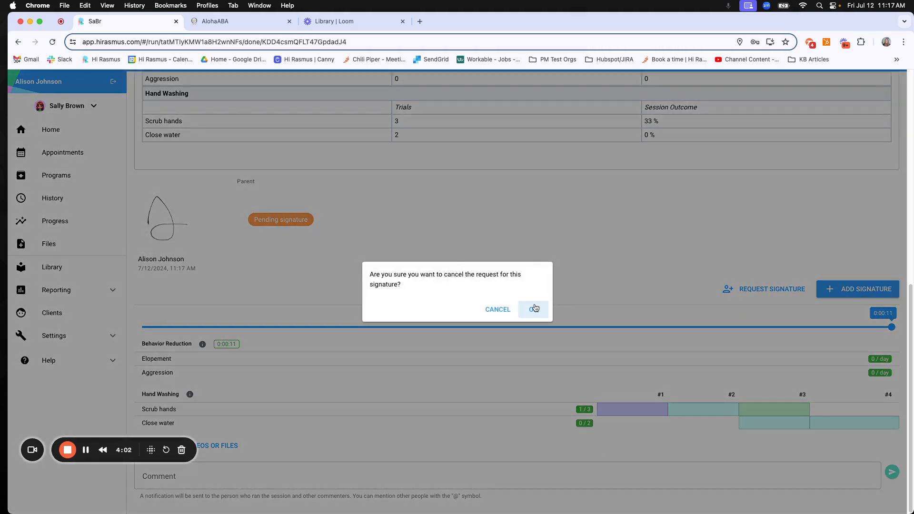
click(534, 308)
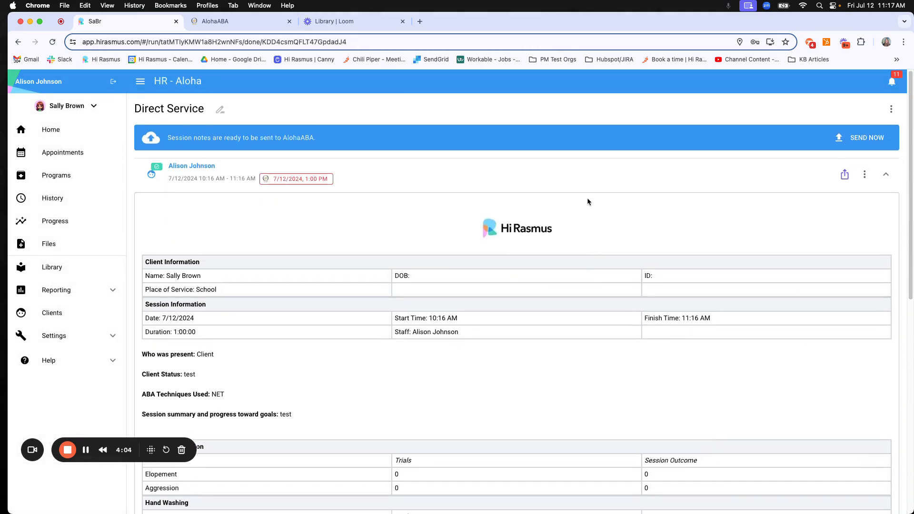
- Send the signed session note to AlohaABA, switch to AlohaABA and refresh its staff calendar
click(864, 138)
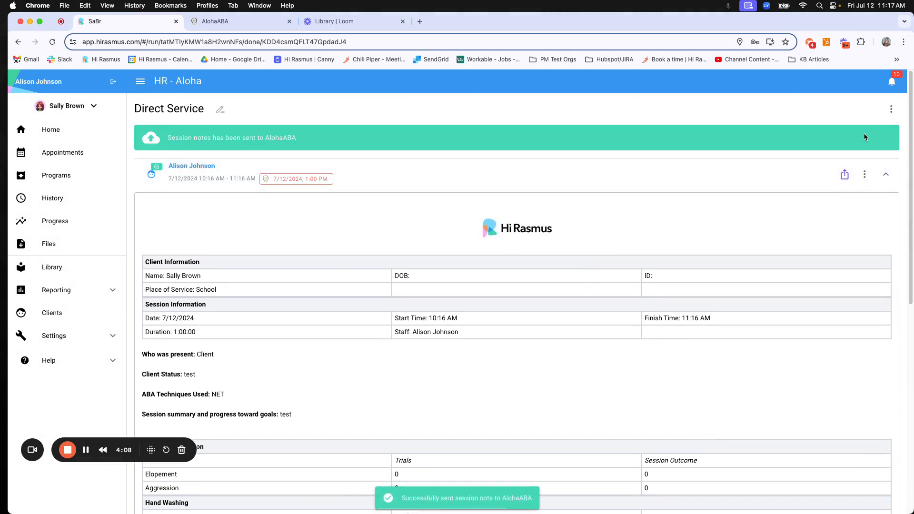
click(257, 23)
click(53, 42)
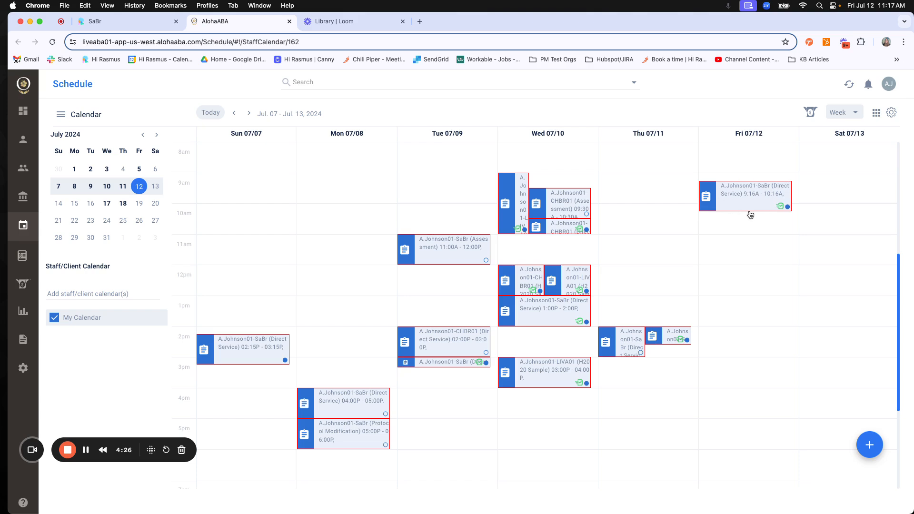
- Review the Clinical Integrations settings for appointment time updates and auto-completion in AlohaABA's System Settings, and return to the Hi Rasmus session
click(23, 368)
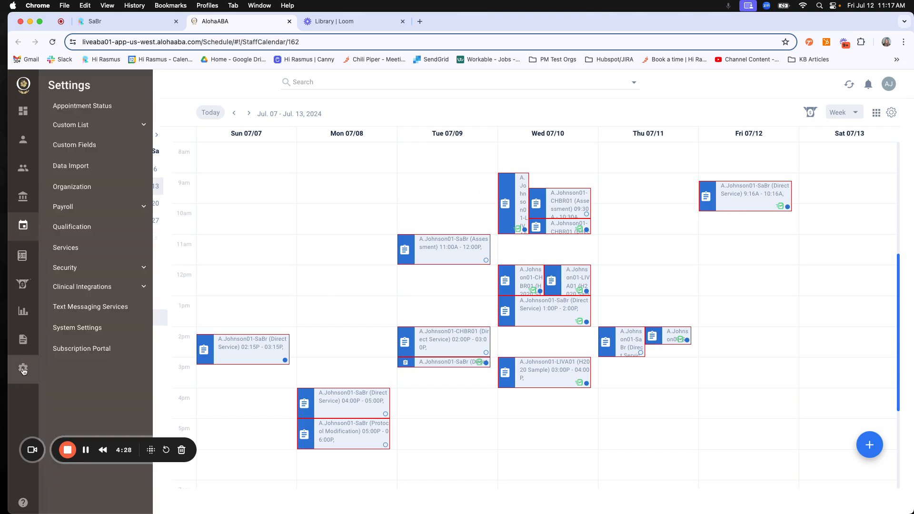
click(76, 329)
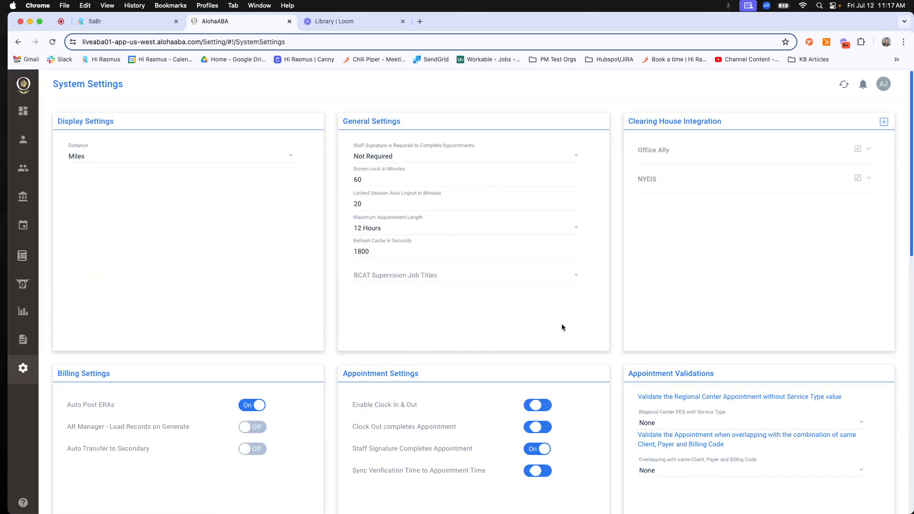
scroll(603, 361, down, 10)
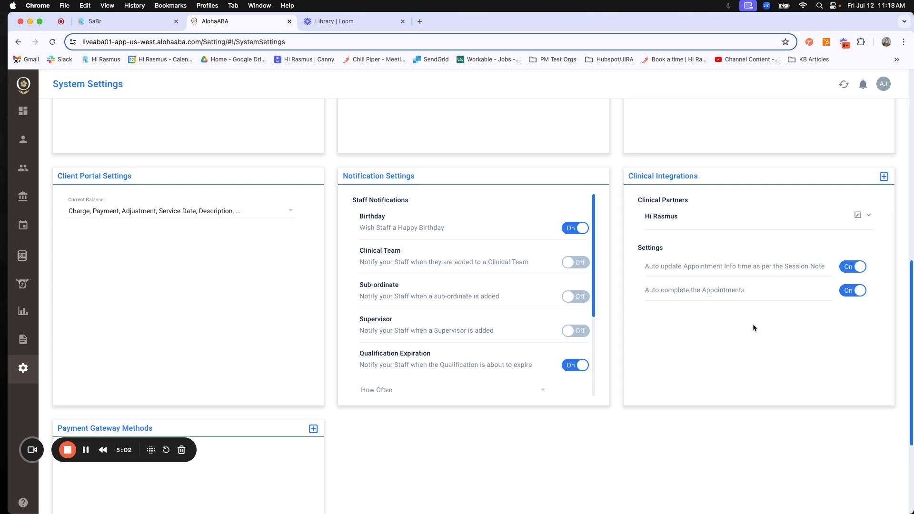
click(148, 26)
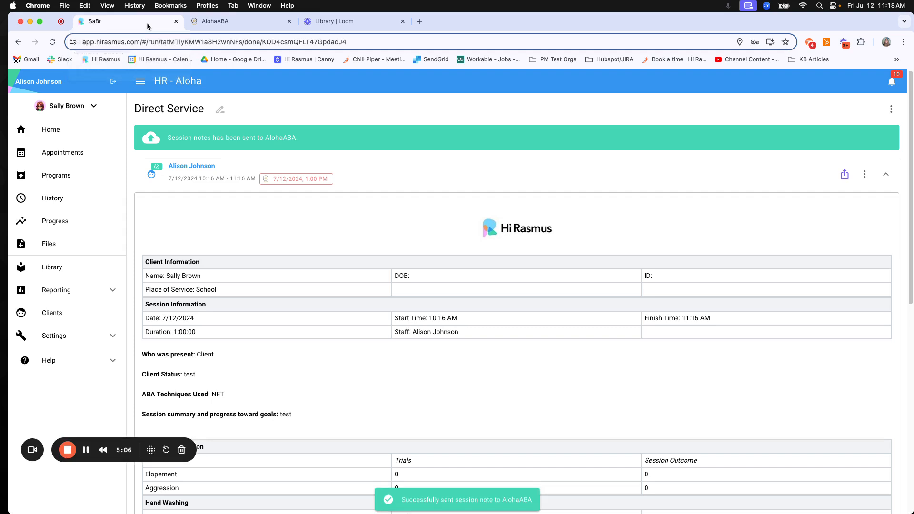